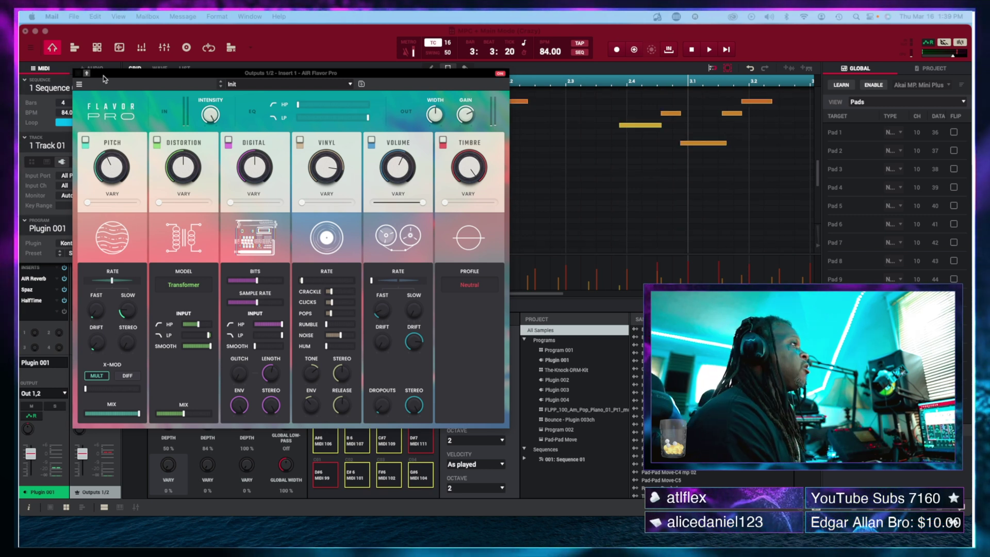
Move the AIR Flavor Pro plugin window lower and to the right in MPC.
left_click_drag(135, 76, 197, 75)
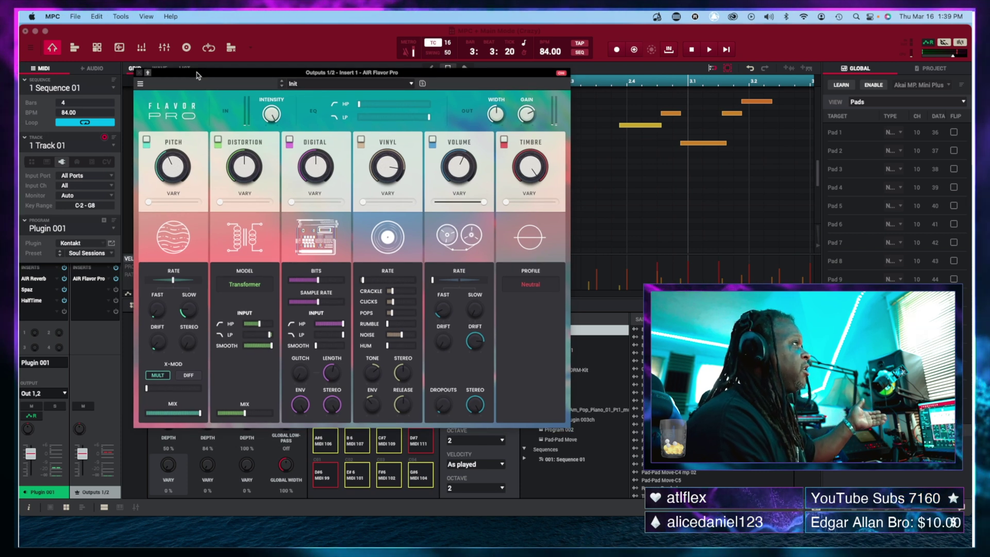
Close the Flavor Pro window, quit MPC, and move Synth Content Manager to the left.
key("super+w")
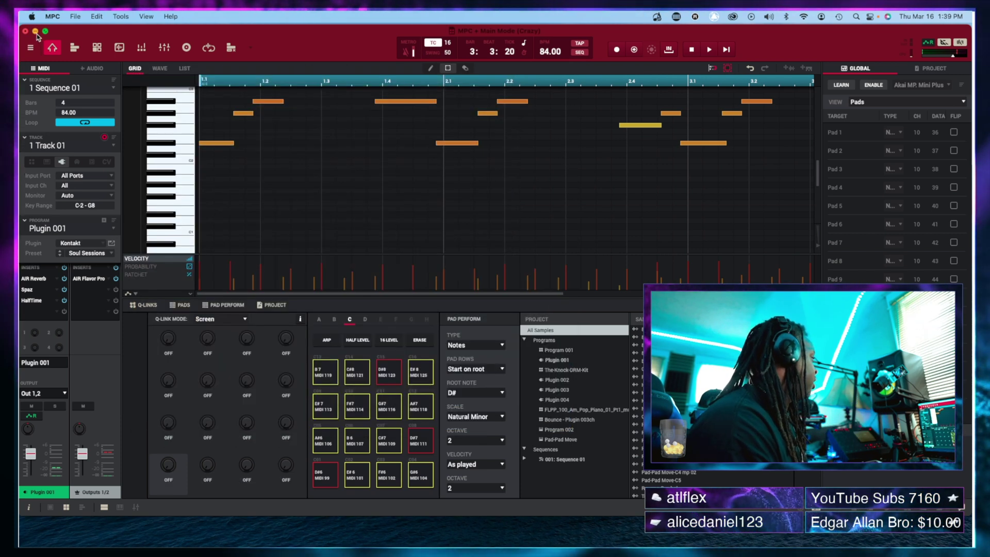
key("super+w")
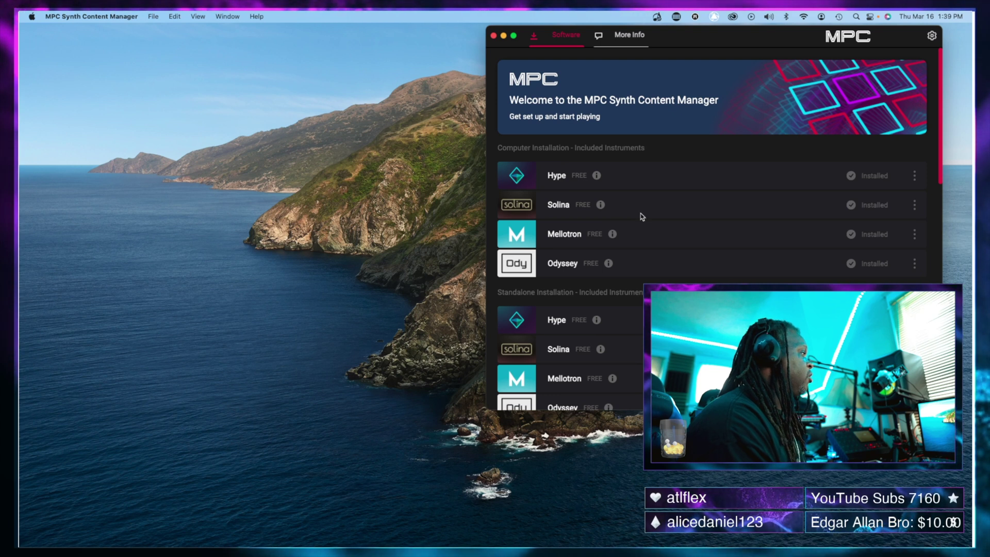
left_click_drag(732, 33, 383, 36)
Scroll through the installed expansion instruments, then move Content Manager back to the right.
scroll(406, 100, "down", 2)
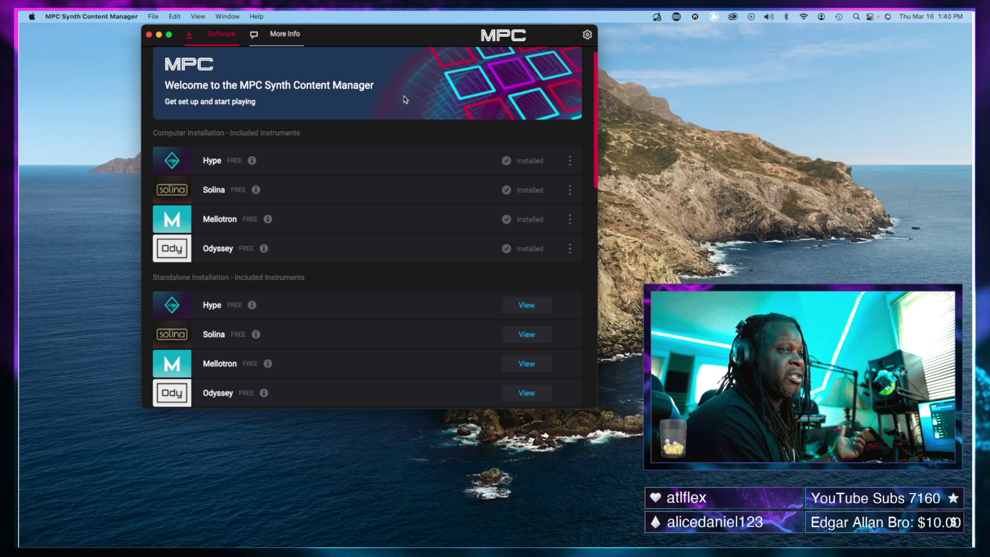
scroll(431, 160, "down", 1)
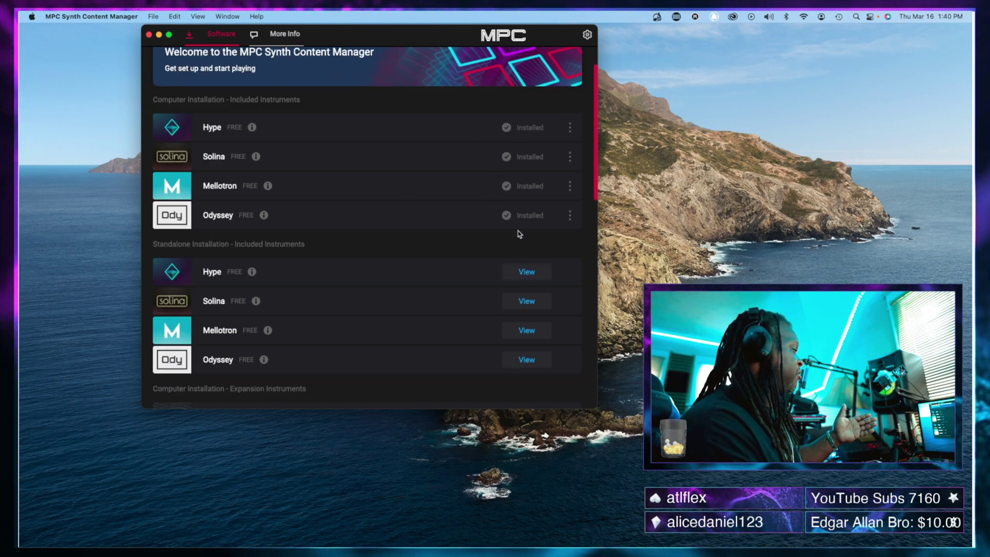
scroll(514, 235, "down", 5)
scroll(514, 235, "down", 5)
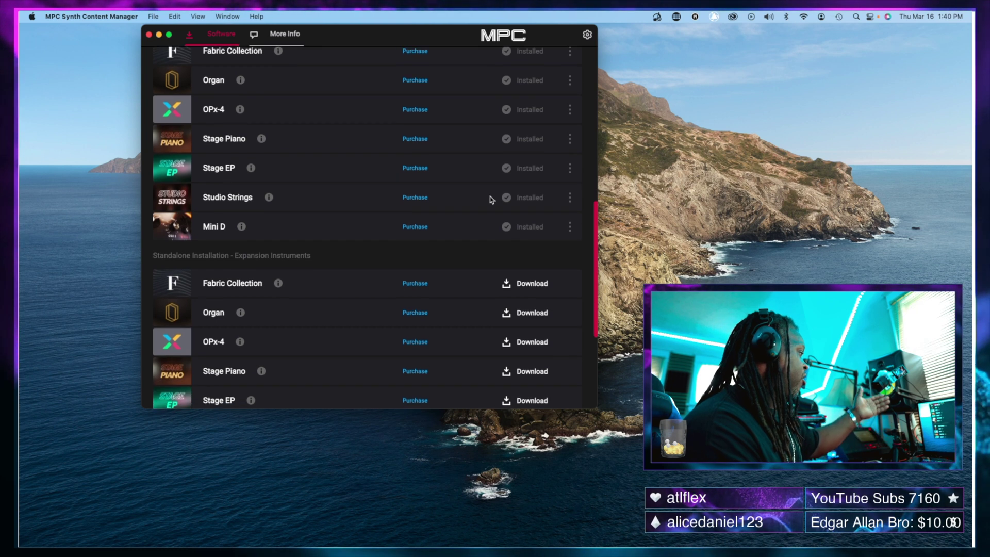
scroll(492, 201, "up", 5)
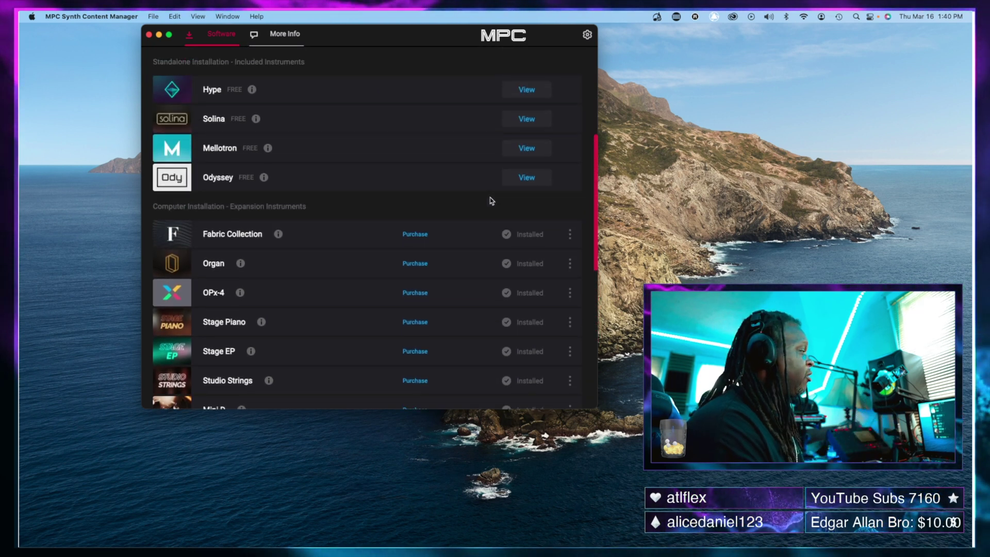
left_click_drag(336, 36, 708, 34)
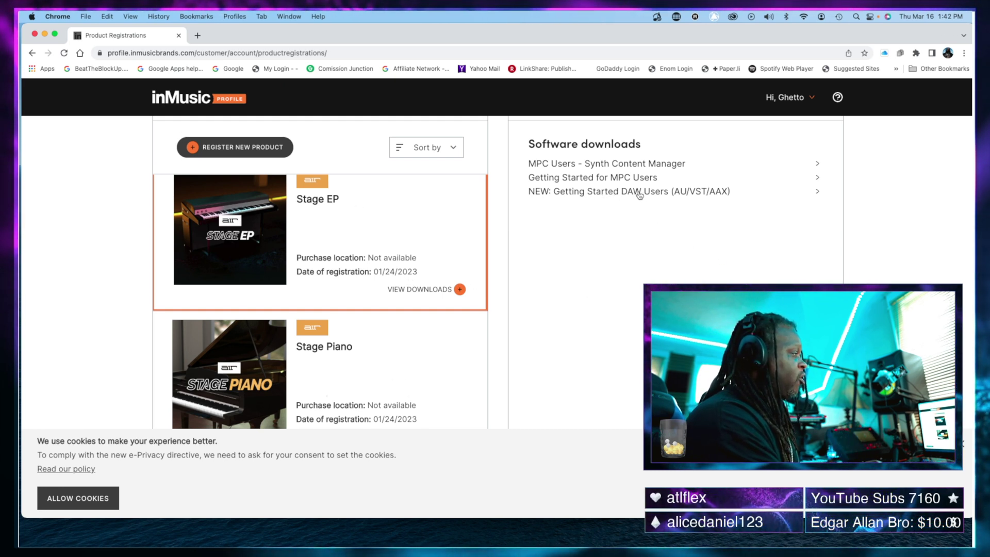
Expand the 'NEW: Getting Started DAW Users (AU/VST/AAX)' downloads section in Chrome.
left_click(706, 196)
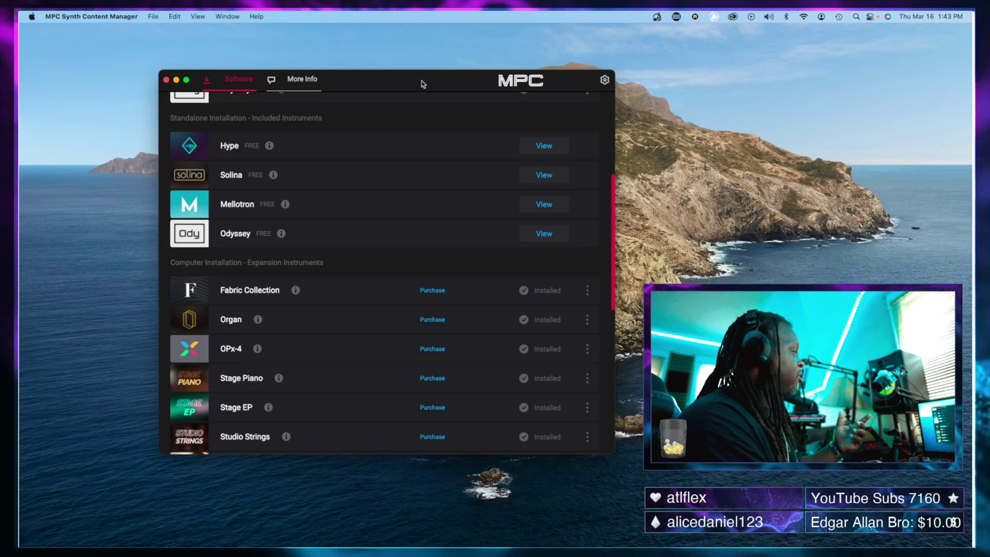
Reposition the window and scroll the My Software list to locate Flavor Pro.
left_click_drag(423, 84, 783, 93)
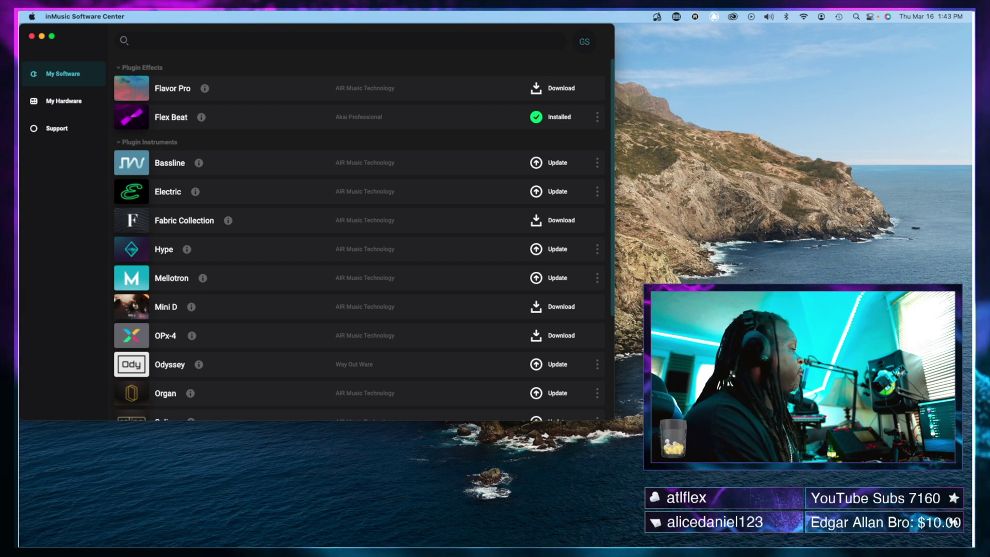
scroll(265, 186, "down", 5)
scroll(265, 186, "up", 5)
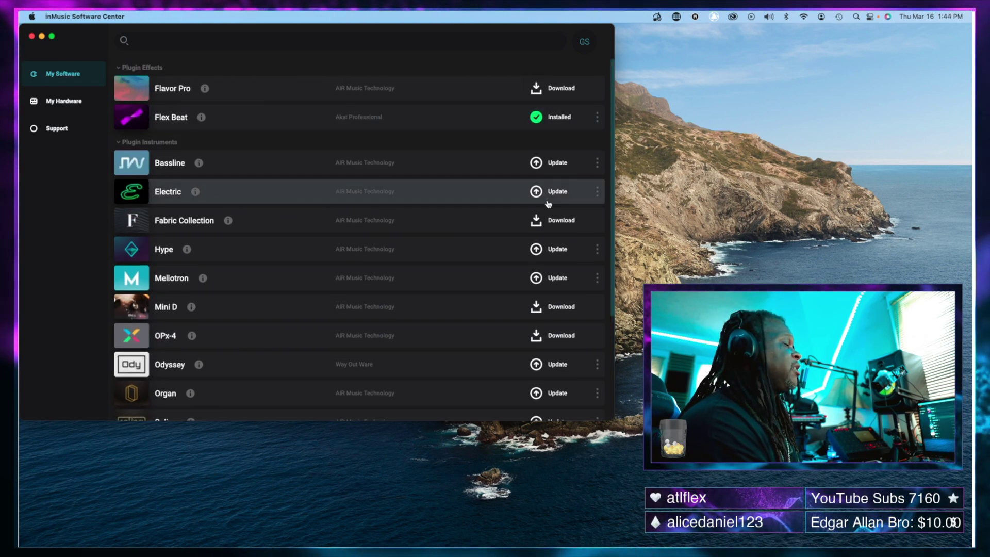
scroll(539, 224, "down", 1)
scroll(539, 227, "down", 4)
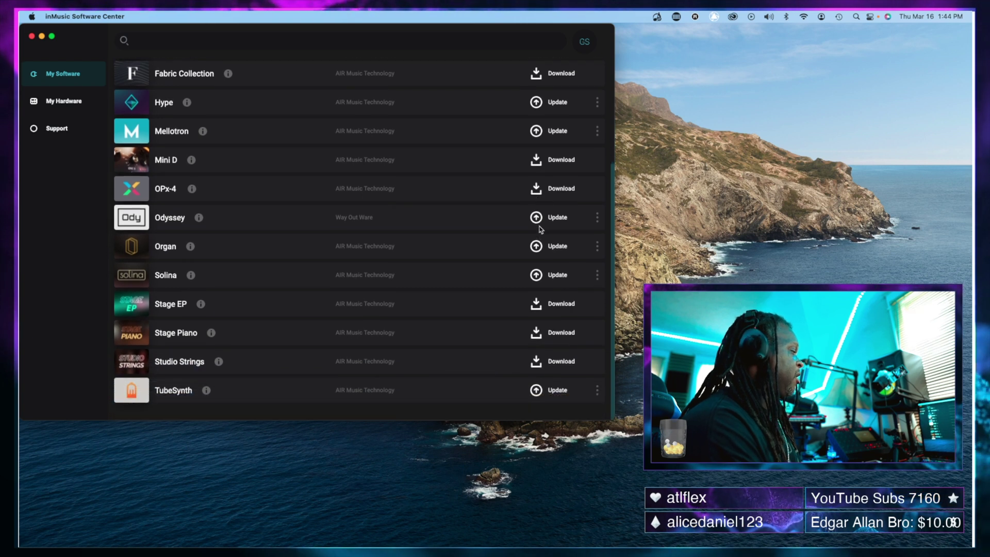
scroll(537, 230, "up", 3)
scroll(536, 231, "down", 3)
scroll(521, 227, "up", 5)
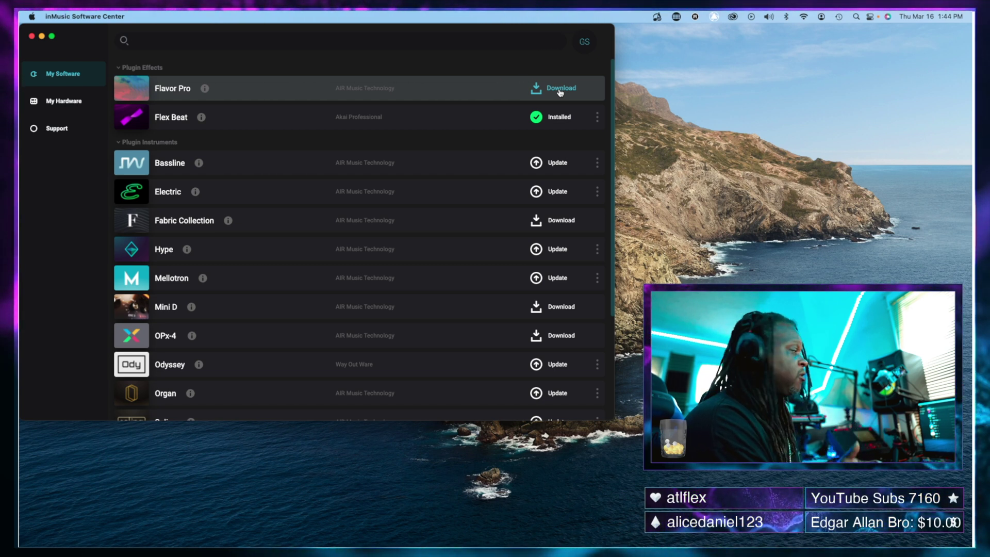
Download Flavor Pro and run its installer onto Macintosh HD.
left_click(560, 91)
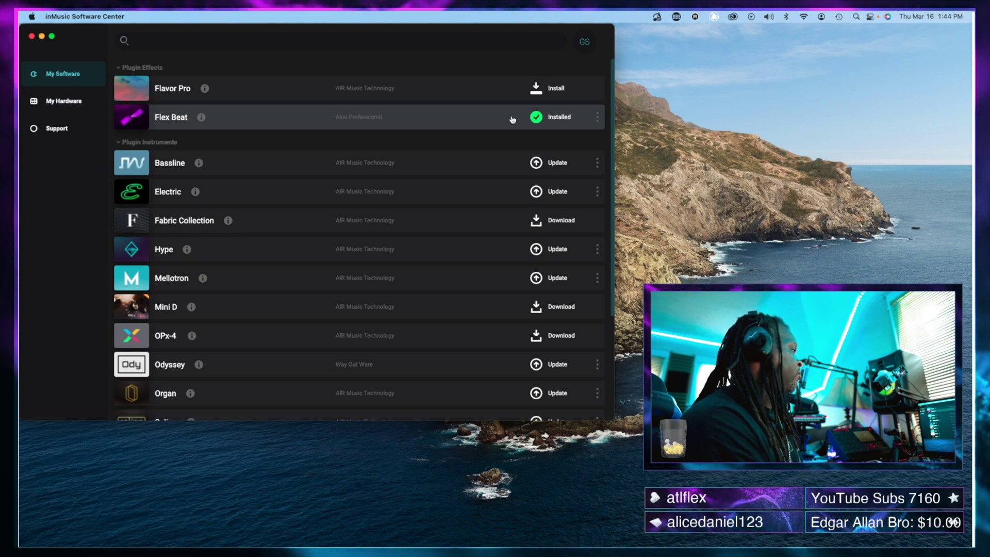
left_click(559, 89)
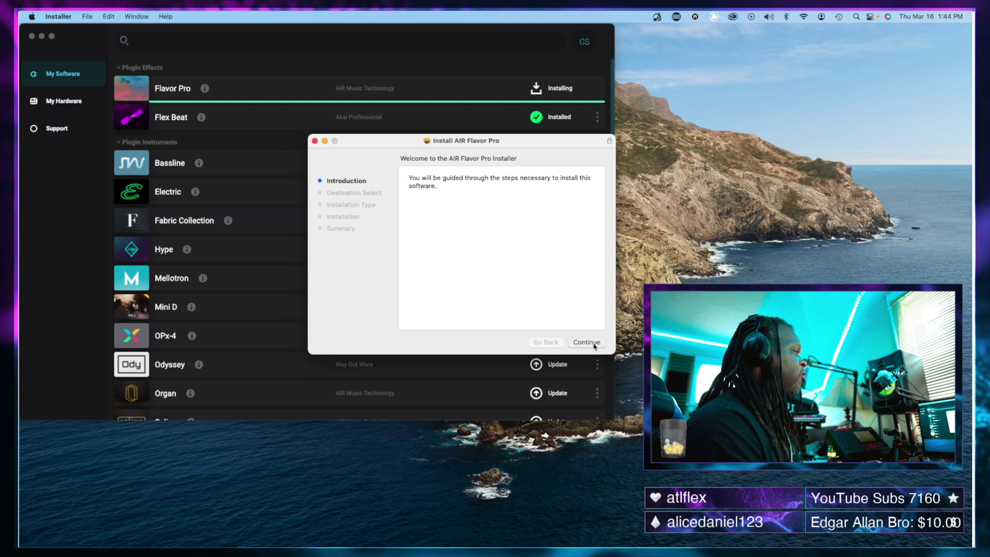
left_click(593, 343)
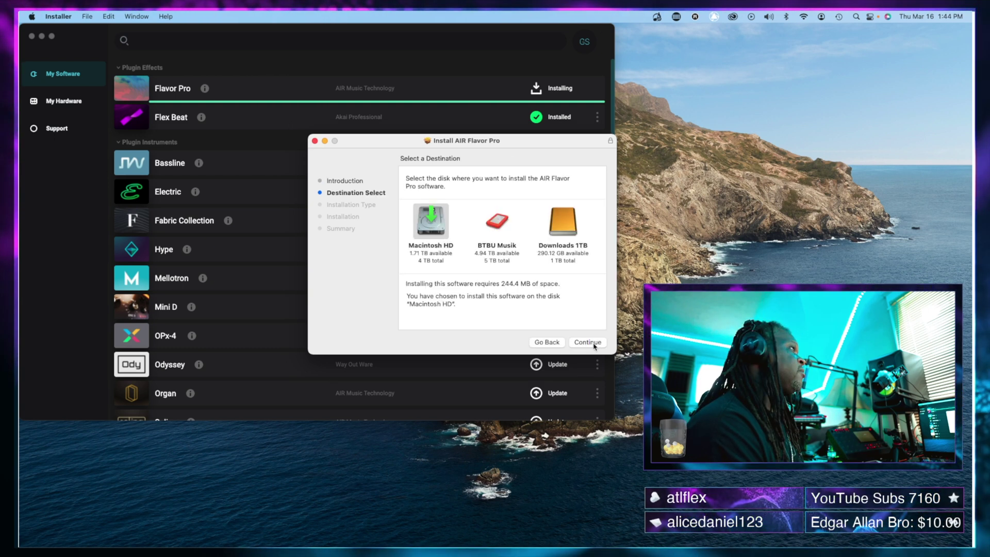
left_click(593, 343)
left_click(589, 343)
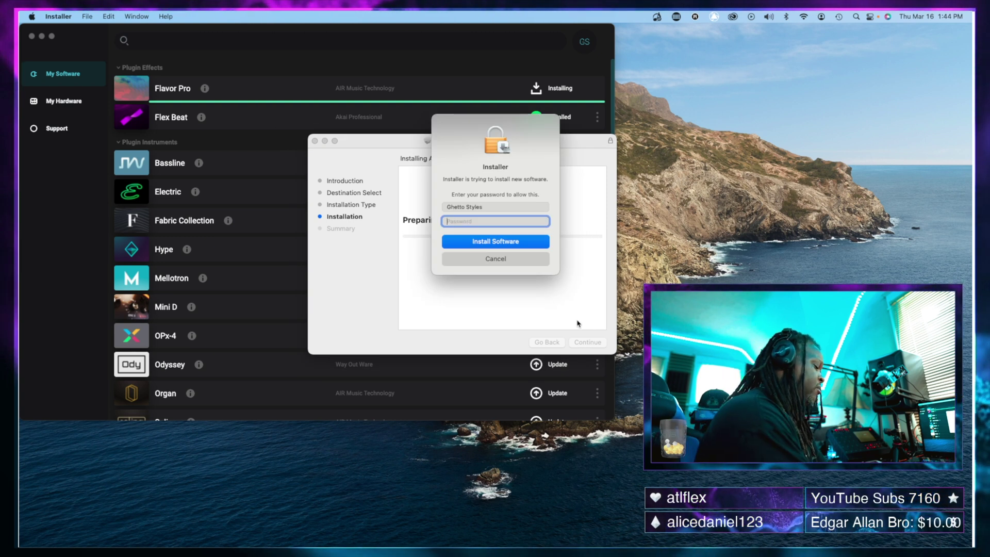
Authorise with the account password, close the installer and move the package to Trash.
type("••••••••")
key("Return")
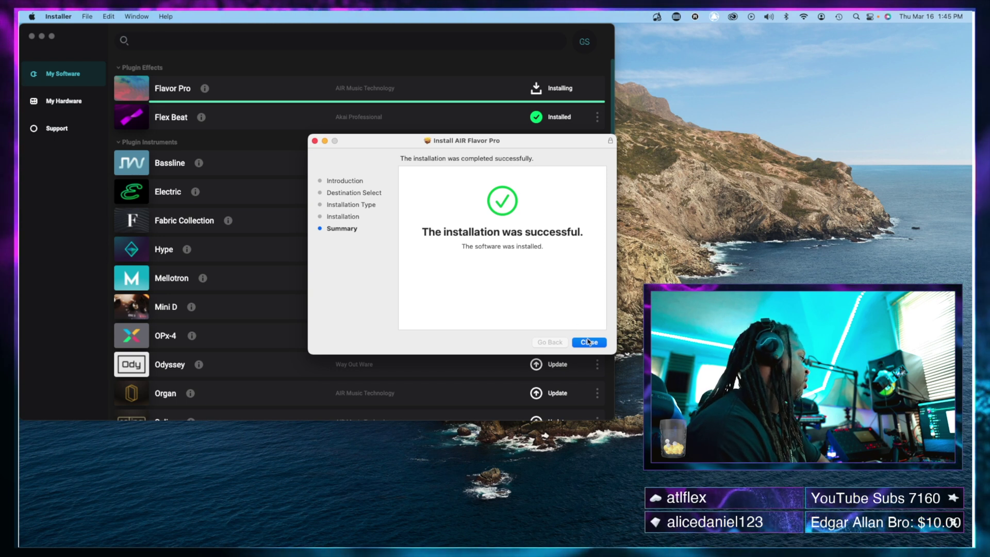
left_click(586, 338)
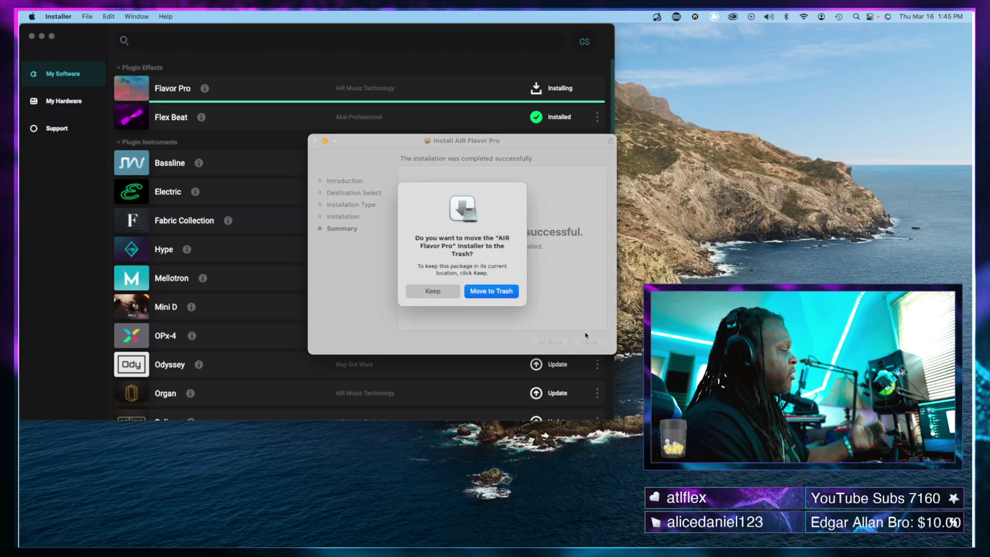
left_click(492, 292)
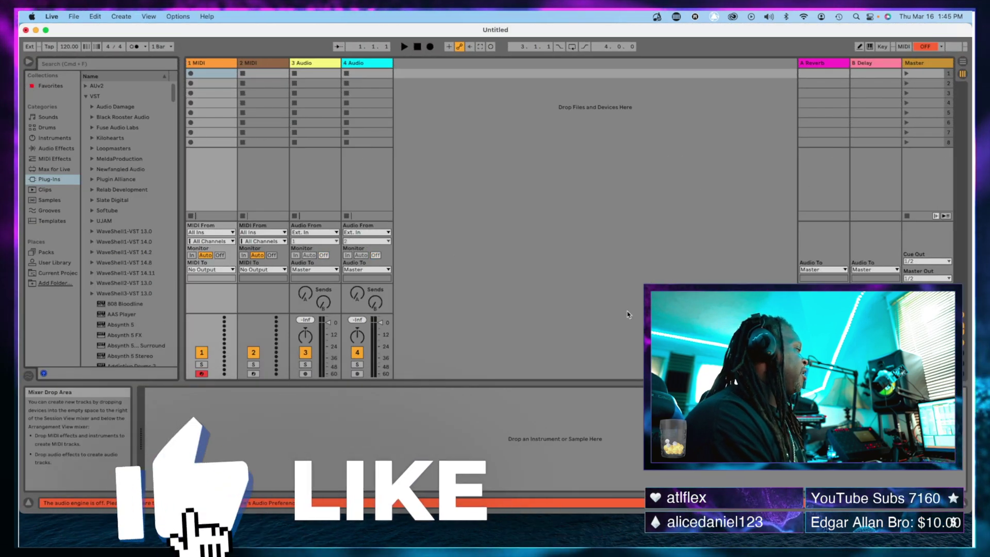
Rescan the plug-in folders from the Plug-Ins page of Live's Preferences.
left_click(52, 16)
left_click(64, 44)
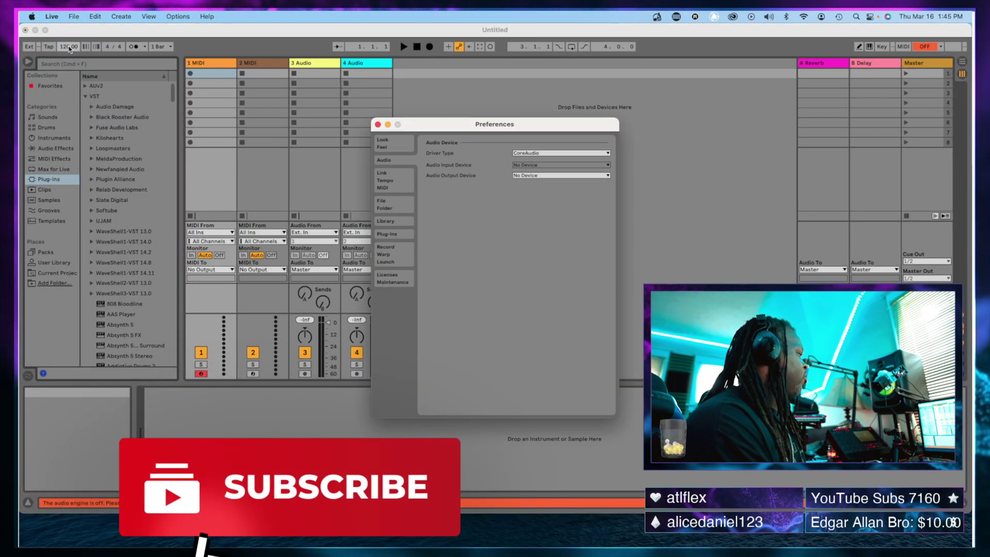
left_click(389, 233)
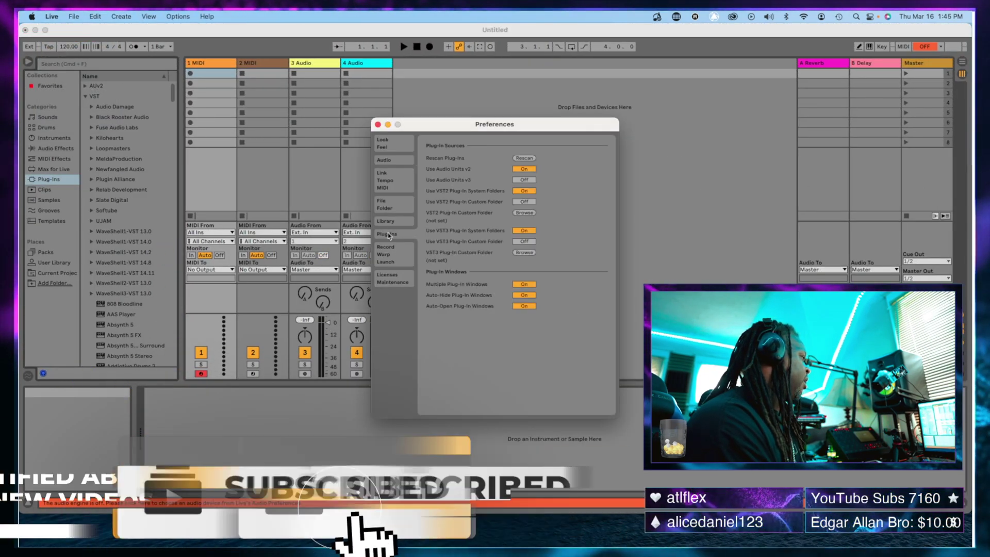
left_click(522, 158)
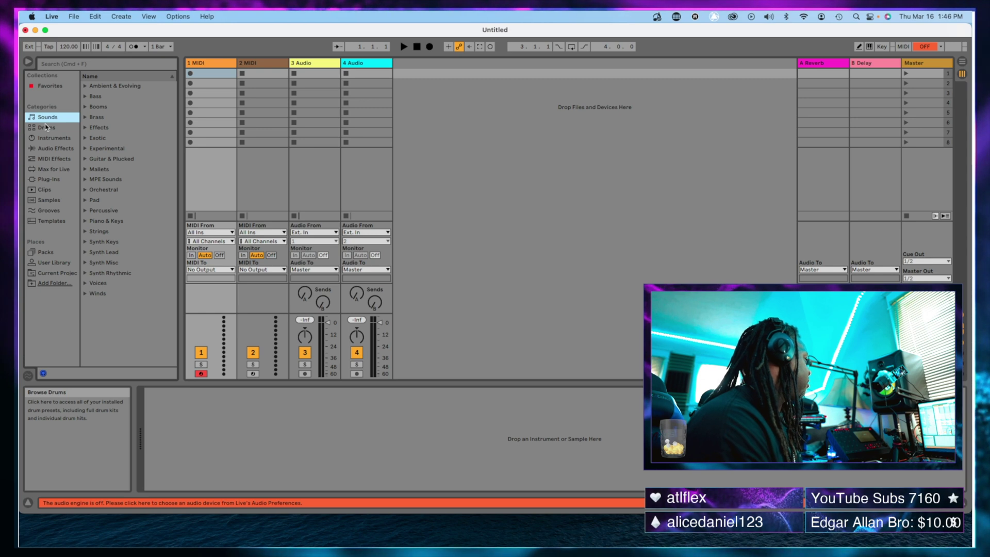
Browse the VST plug-ins list in Live's browser down to AIR Flavor Pro.
left_click(49, 179)
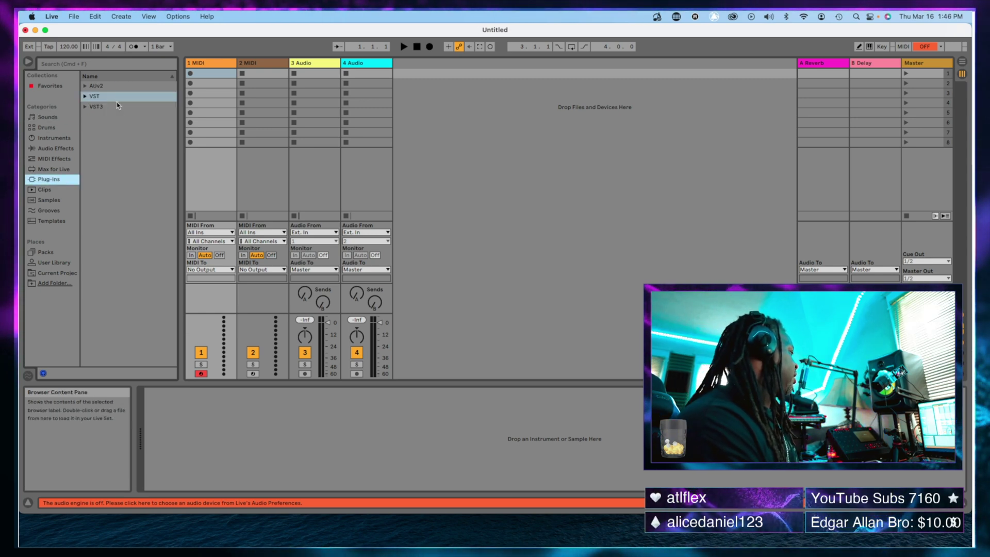
left_click(86, 96)
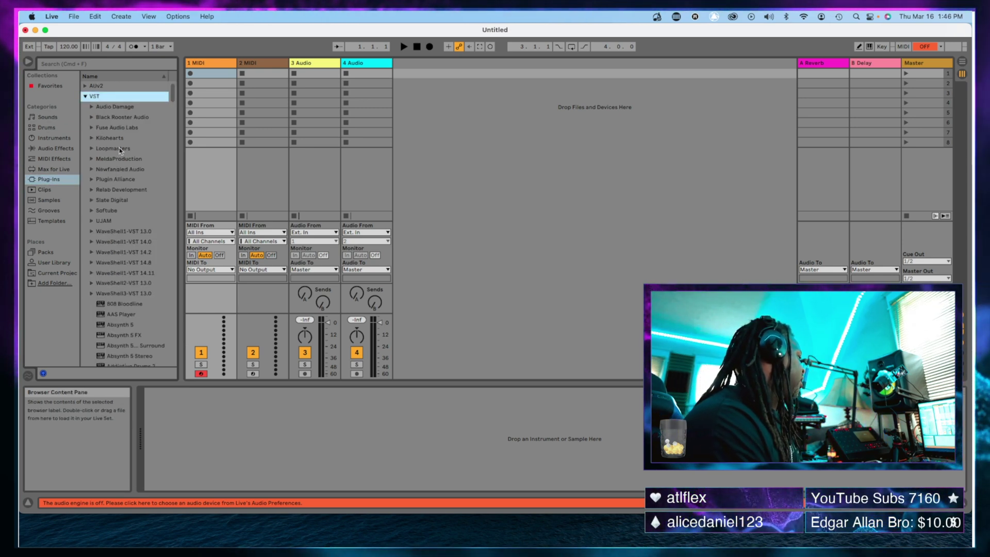
scroll(119, 150, "down", 1)
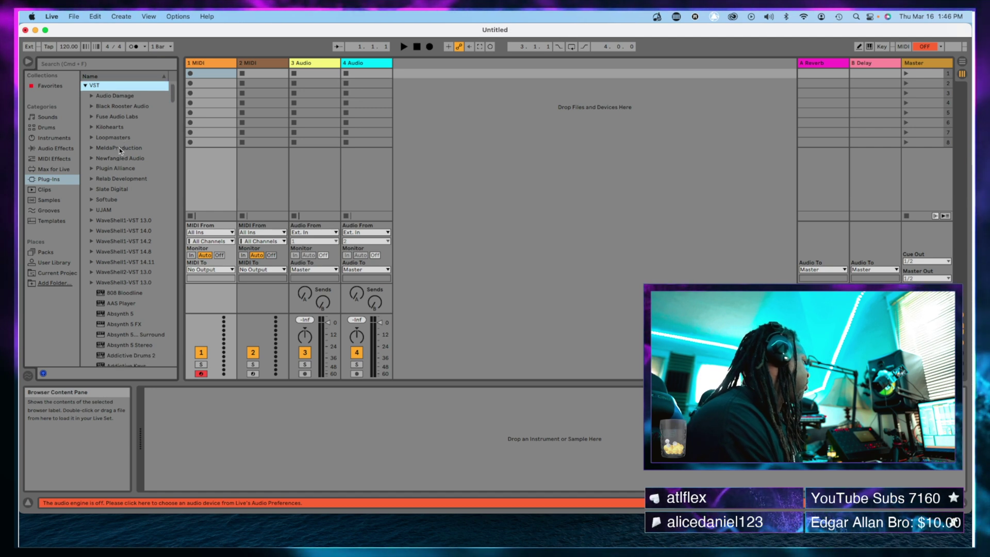
scroll(120, 150, "down", 5)
scroll(120, 150, "down", 6)
scroll(120, 150, "down", 1)
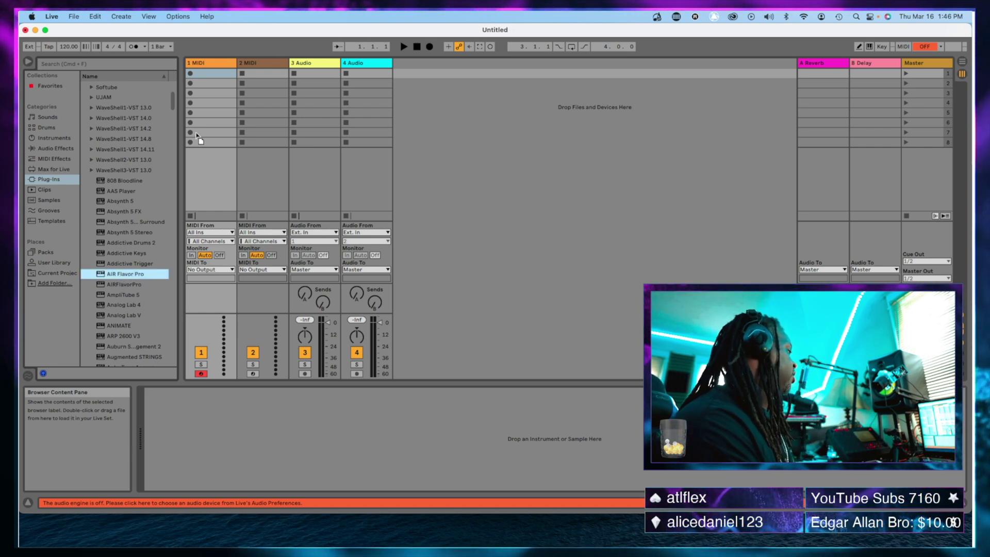
Load AIR Flavor Pro onto the 1 MIDI track and show its interface.
left_click_drag(197, 137, 212, 144)
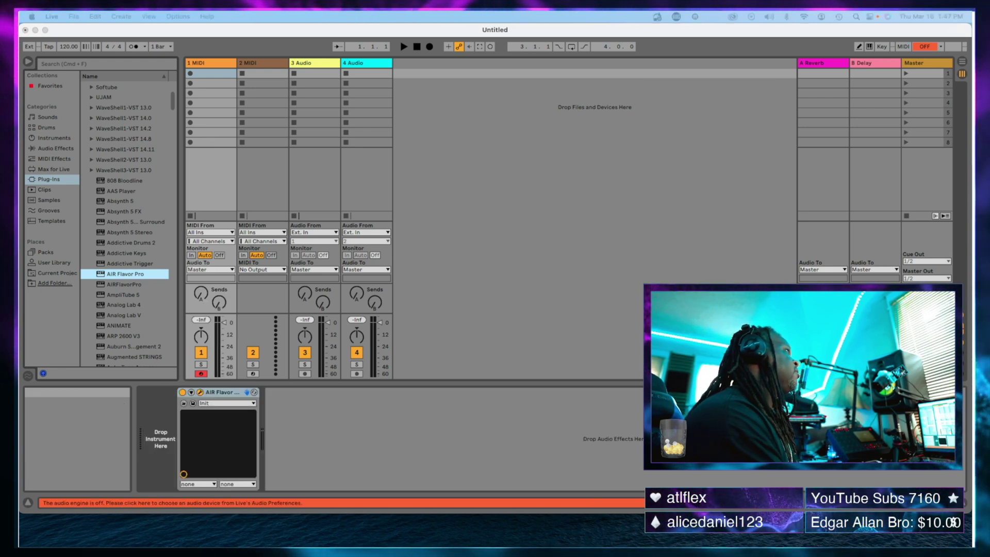
key("super+alt+p")
left_click_drag(319, 100, 324, 74)
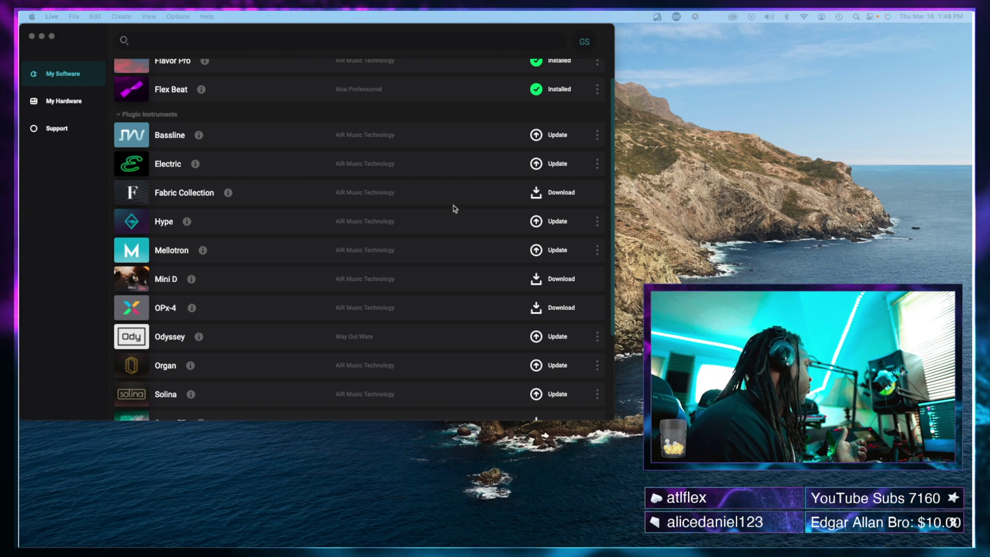
Download and install the Fabric Collection with the account password, trashing its installer package.
left_click(552, 195)
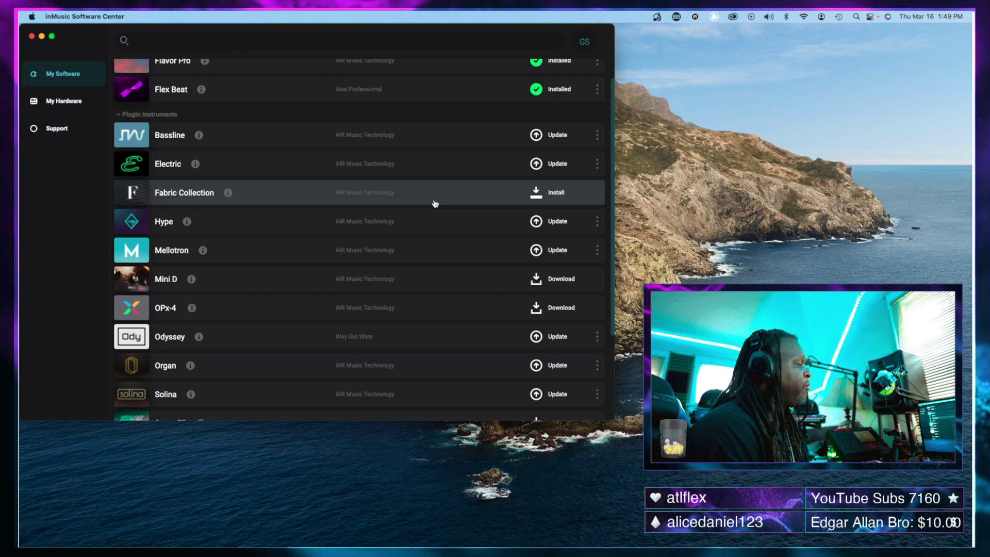
left_click(555, 193)
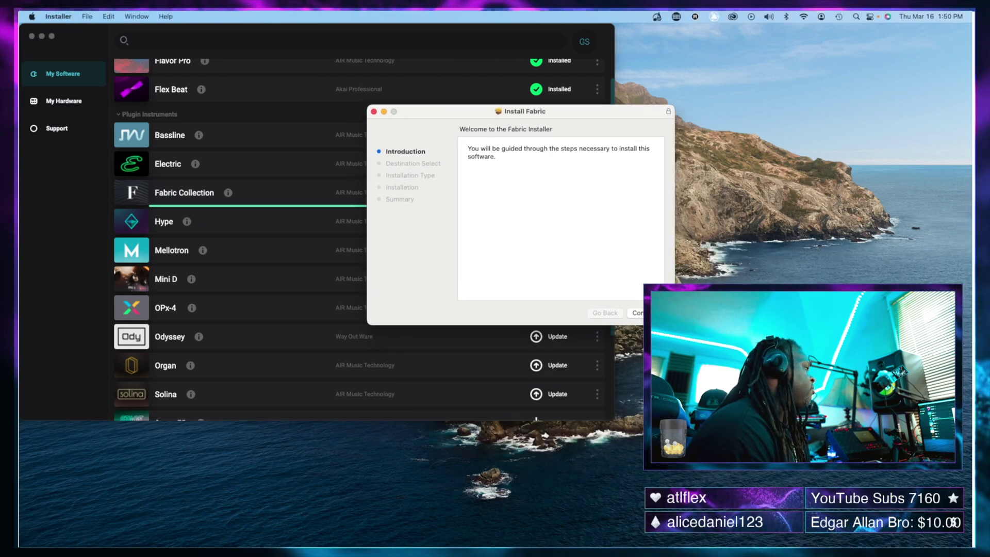
key("Return")
key("Return")
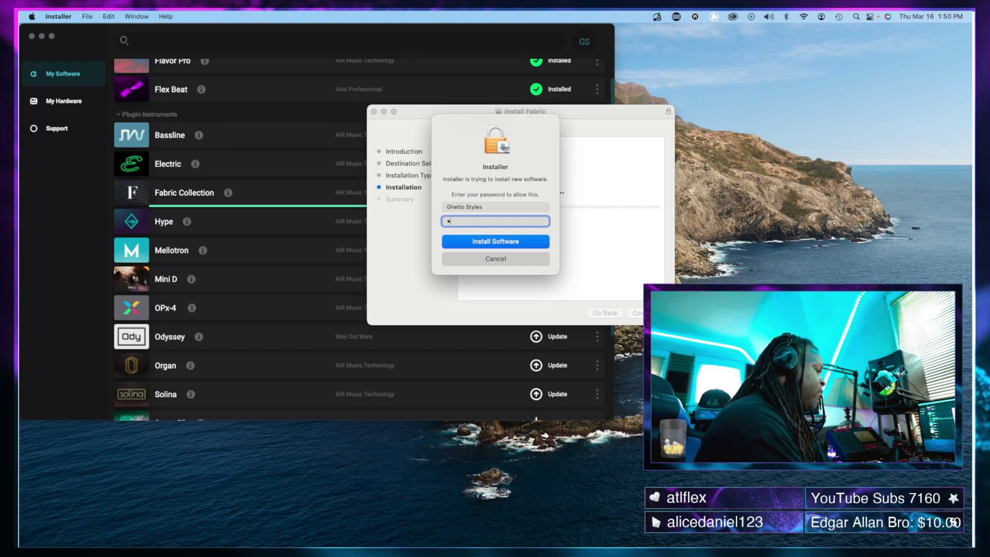
left_click(488, 242)
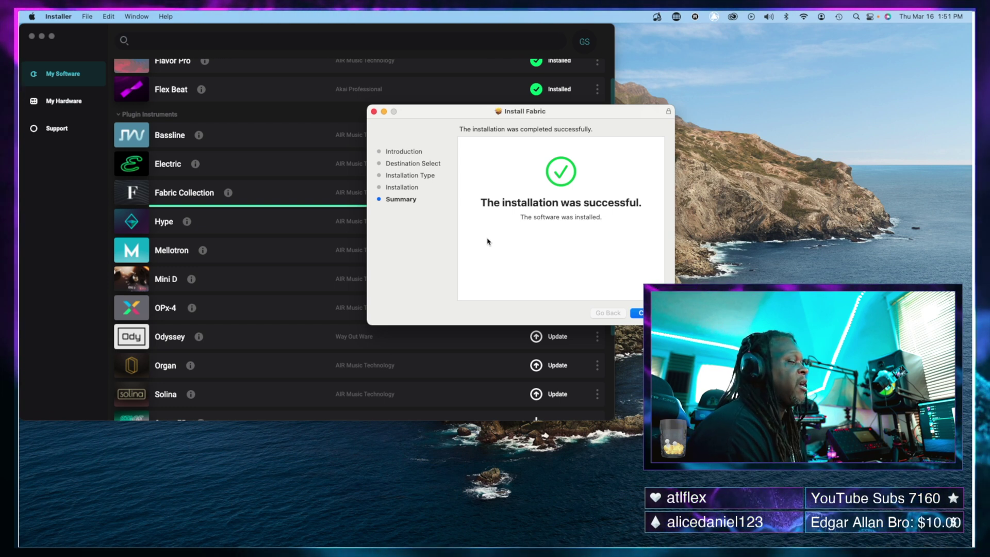
left_click(638, 313)
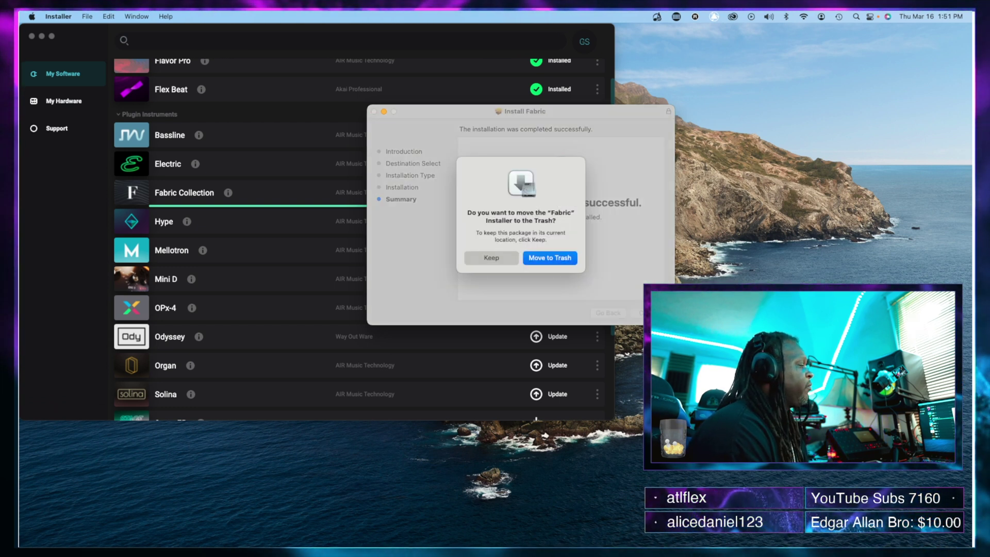
left_click(550, 258)
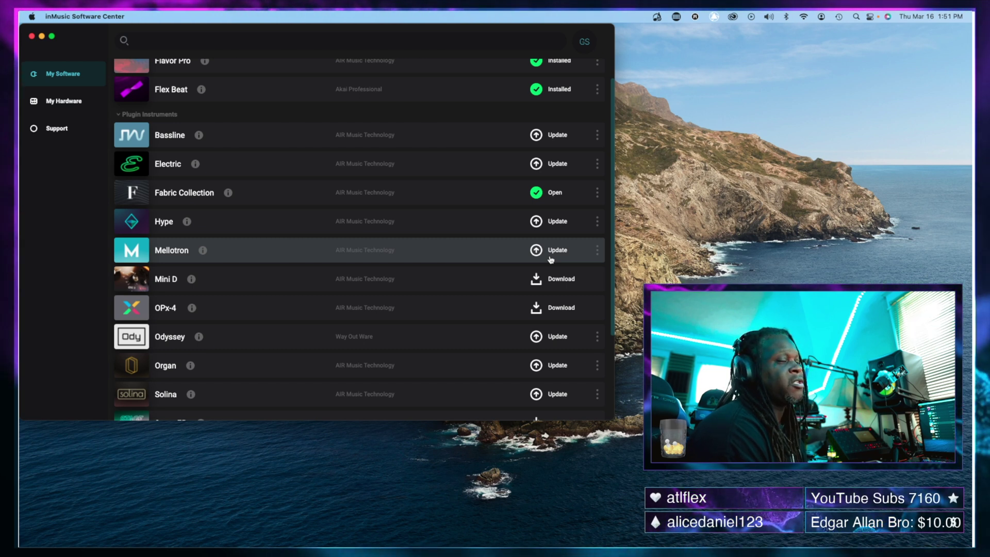
left_click(541, 194)
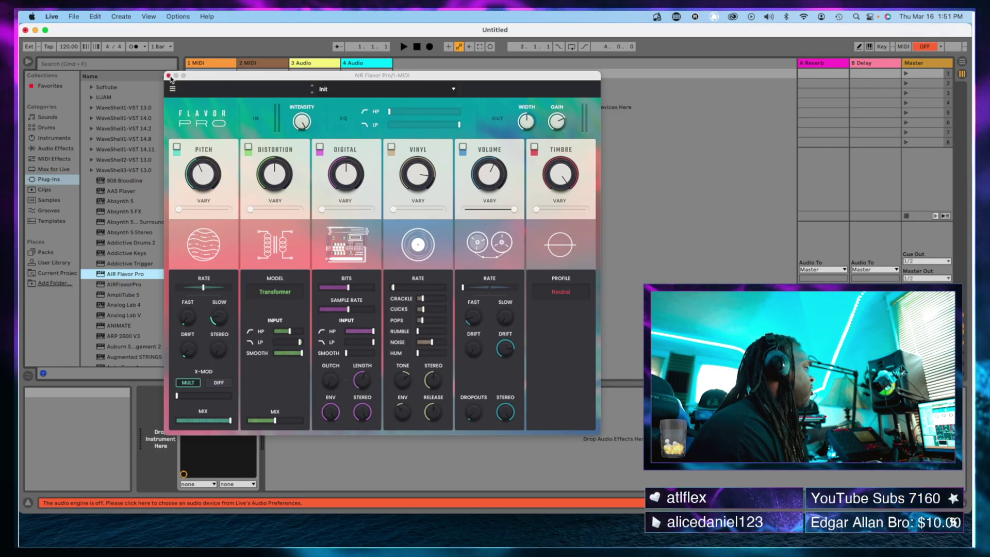
Close the AIR Flavor Pro window and rescan plug-ins in Preferences to find the Fabric VSTs.
left_click(168, 76)
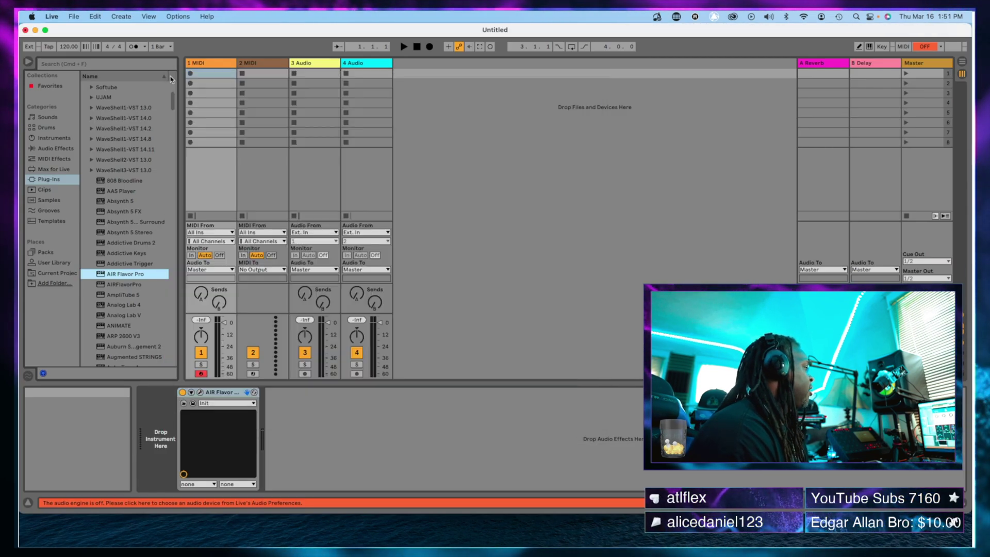
left_click(53, 17)
left_click(71, 46)
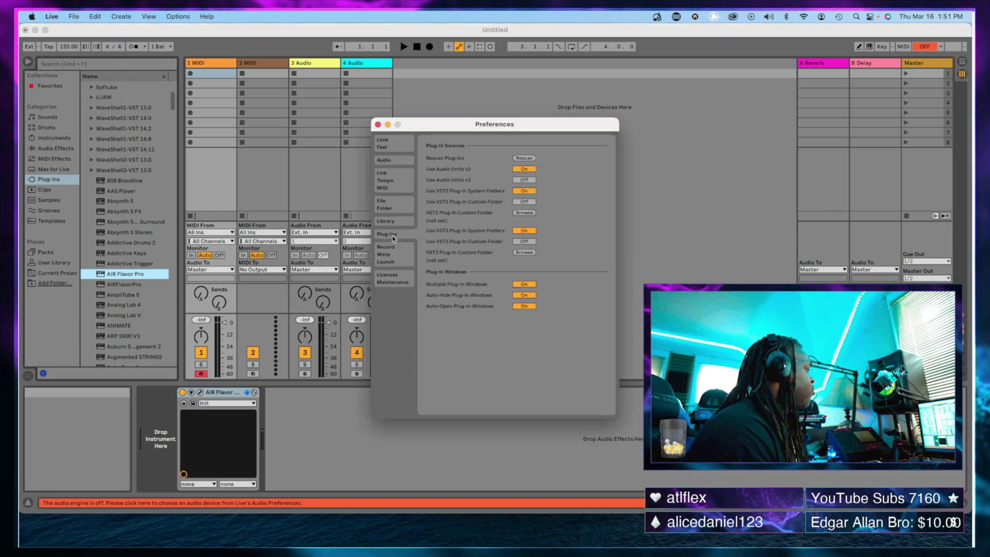
left_click(525, 158)
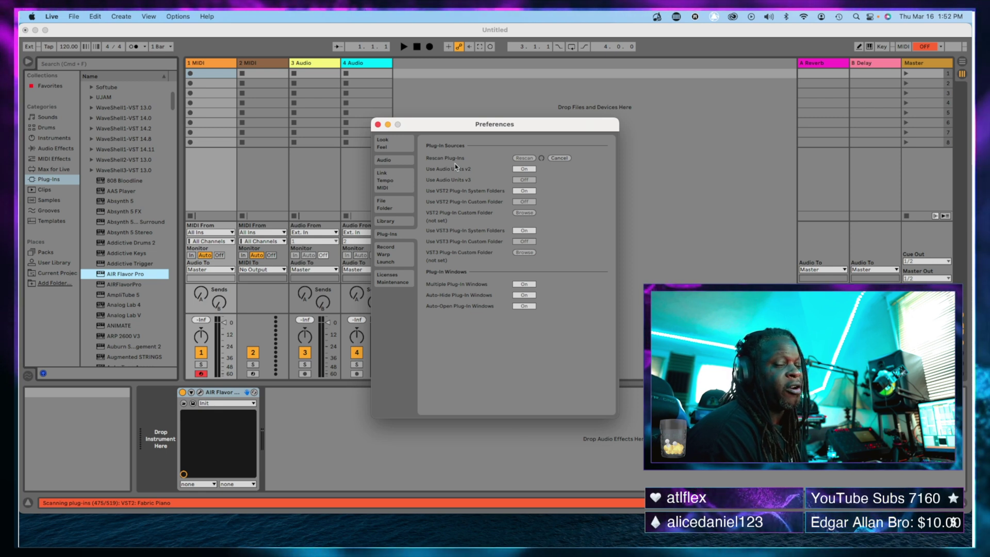
key("Escape")
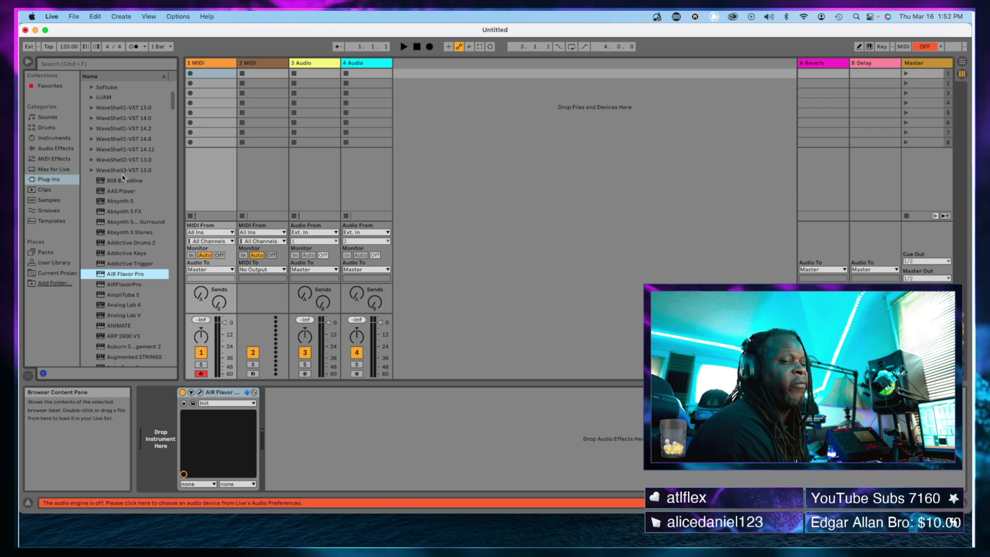
Find Fabric XL in the Plug-Ins browser and drop it onto the 1 MIDI track.
scroll(127, 206, "down", 10)
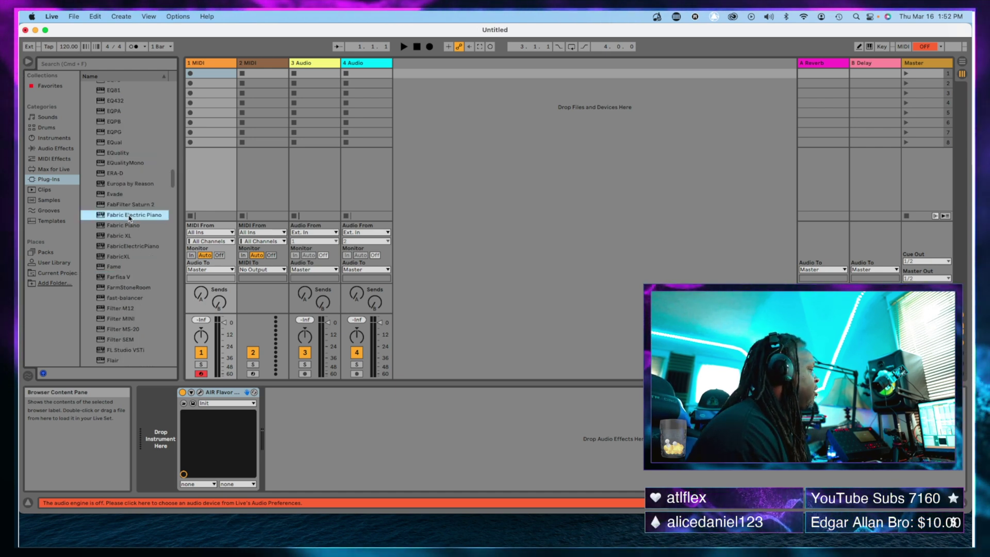
left_click(139, 227)
scroll(129, 223, "down", 1)
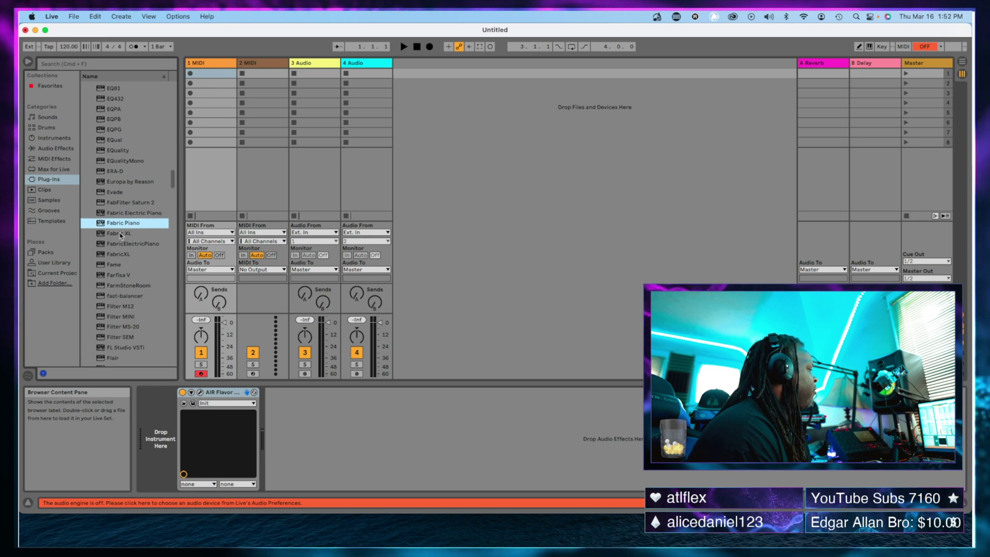
left_click(119, 233)
left_click_drag(119, 234, 208, 163)
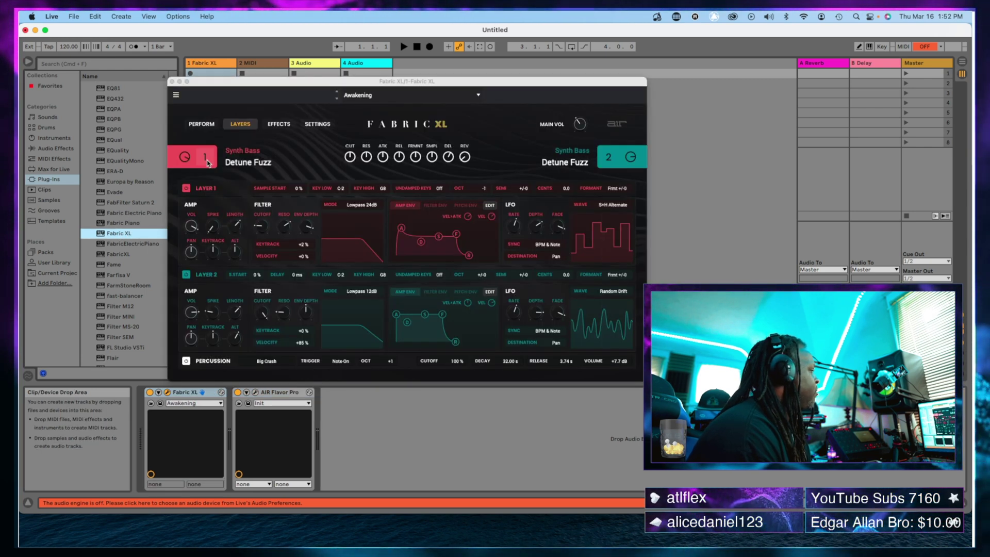